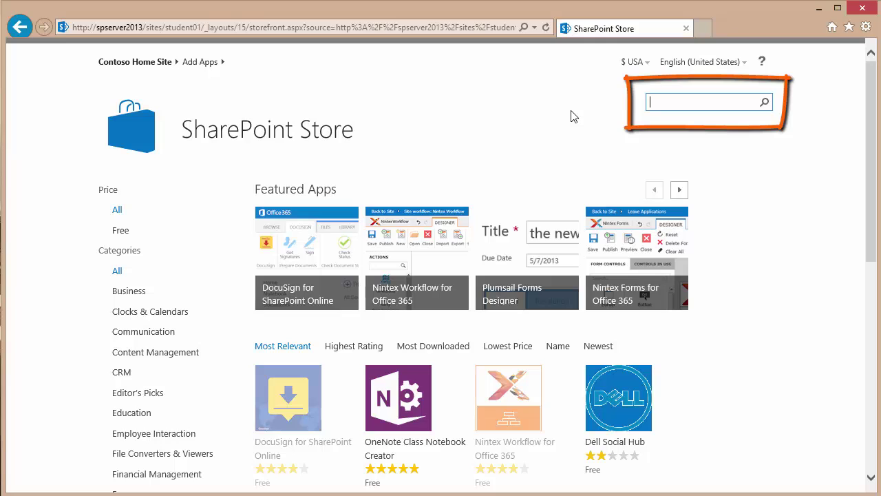
Search the SharePoint Store for "Meet the Team" and review the Meet The Team app's details and second preview image
{"action": "type", "text": "Meet the Team"}
{"action": "key", "text": "Return"}
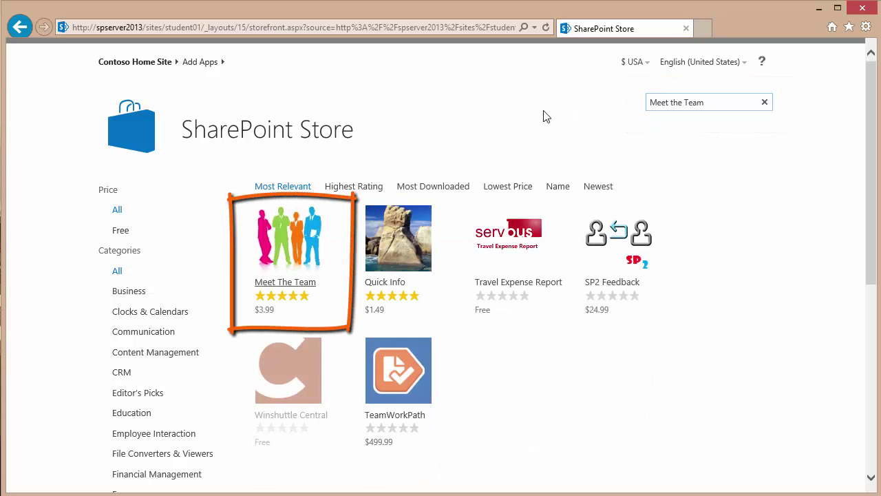
{"action": "left_click", "coordinate": [288, 245]}
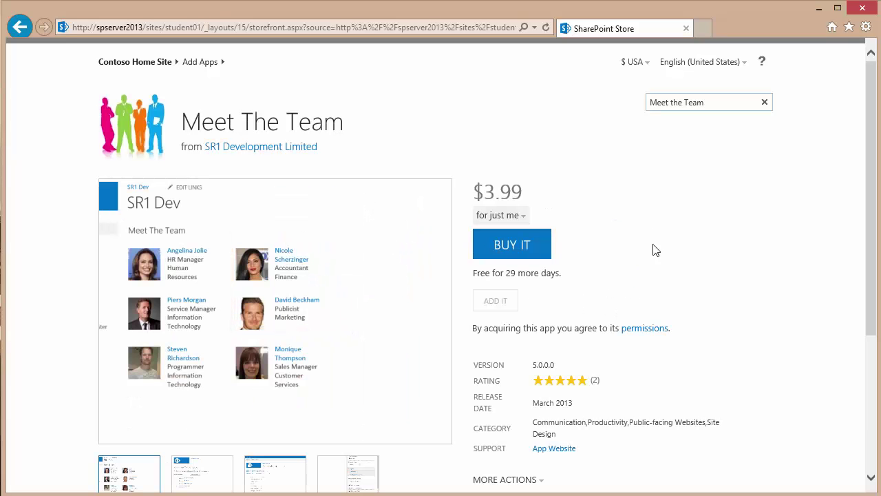
{"action": "scroll", "coordinate": [681, 250], "scroll_direction": "down", "scroll_amount": 3}
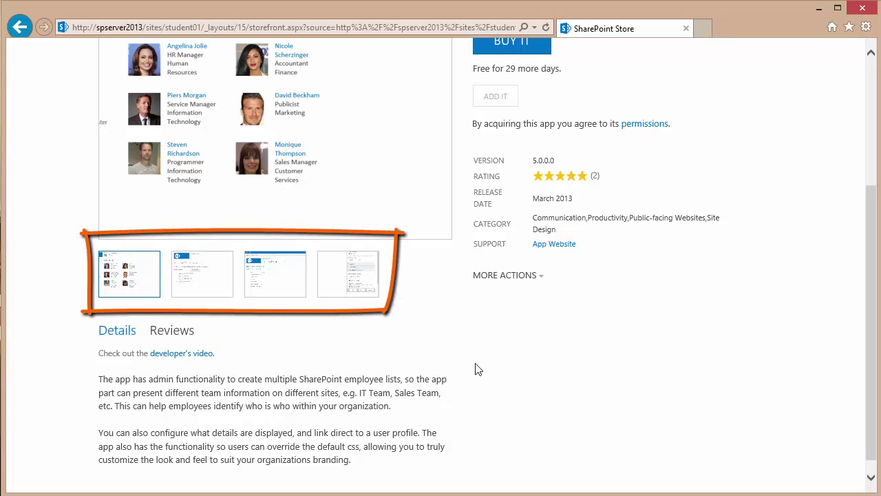
{"action": "left_click", "coordinate": [216, 297]}
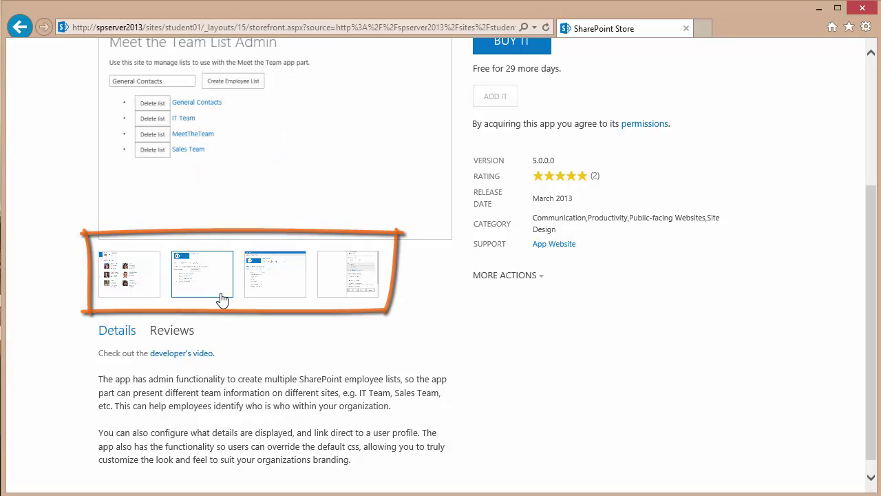
{"action": "scroll", "coordinate": [220, 298], "scroll_direction": "up", "scroll_amount": 3}
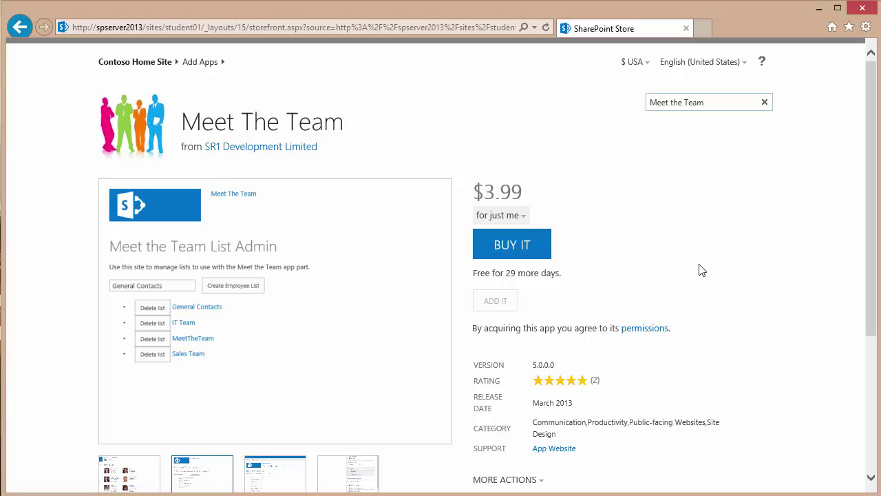
Return to the Contoso Home Site and open the Meet The Team app from the site contents
{"action": "left_click", "coordinate": [129, 64]}
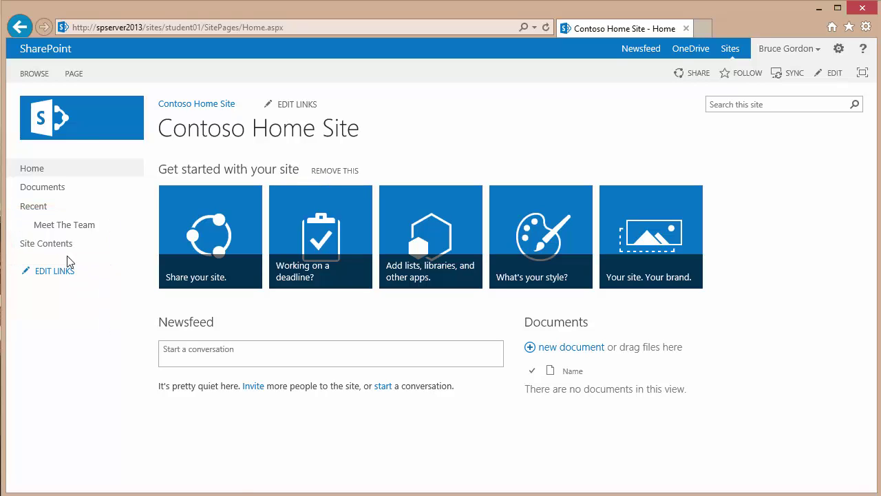
{"action": "left_click", "coordinate": [47, 246]}
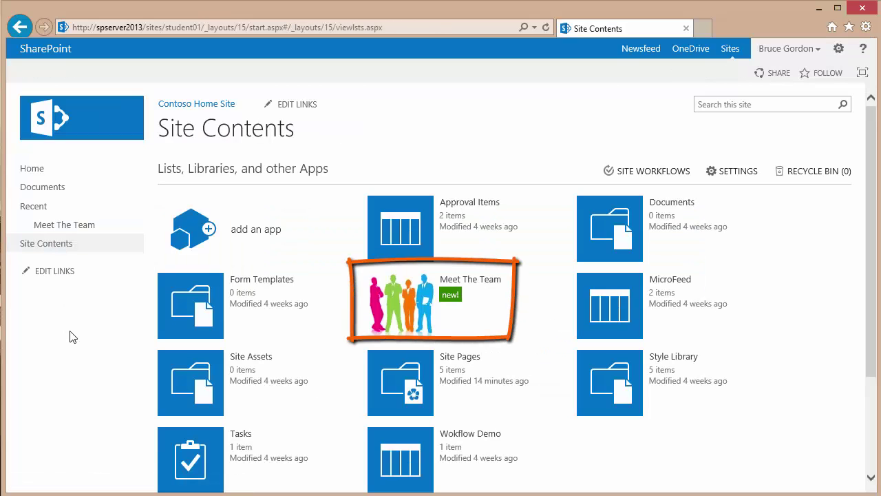
{"action": "left_click", "coordinate": [409, 301]}
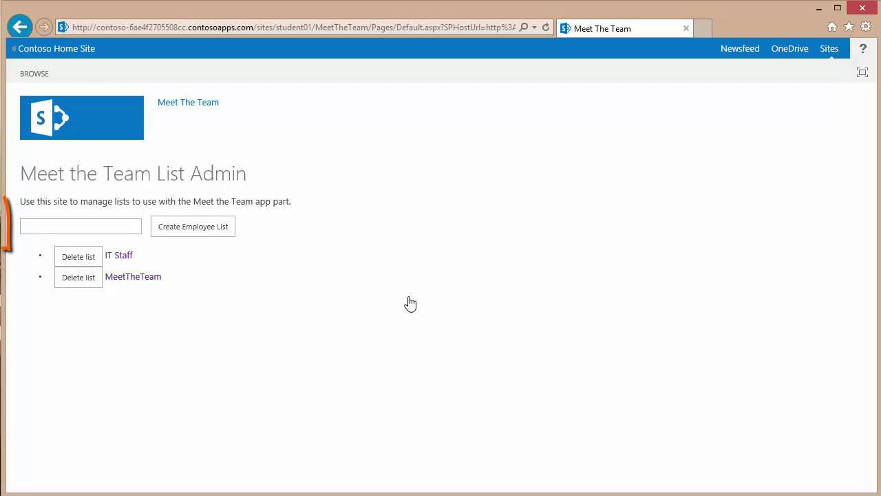
Create an employee list named Executives in the Meet the Team list administration
{"action": "left_click", "coordinate": [132, 226]}
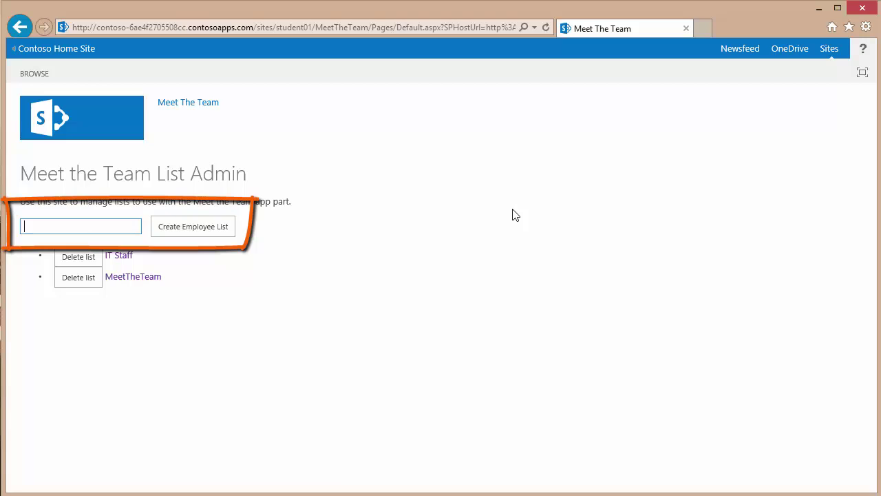
{"action": "type", "text": "Executiv"}
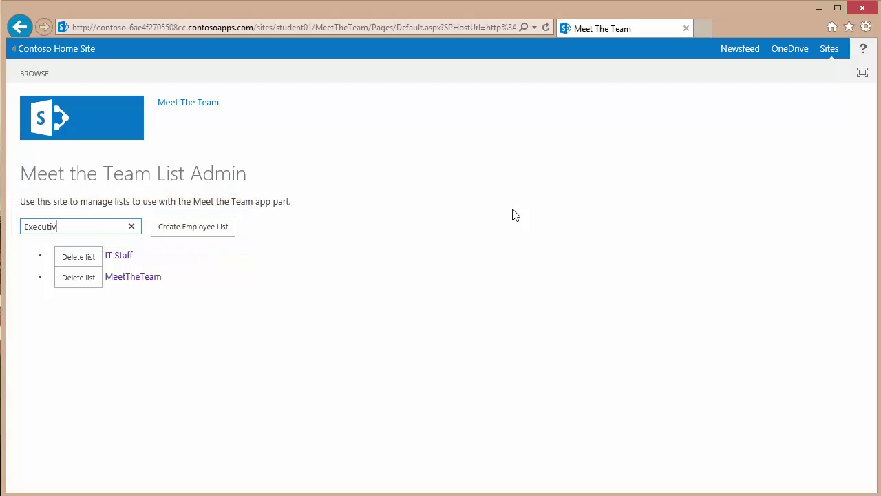
{"action": "type", "text": "es"}
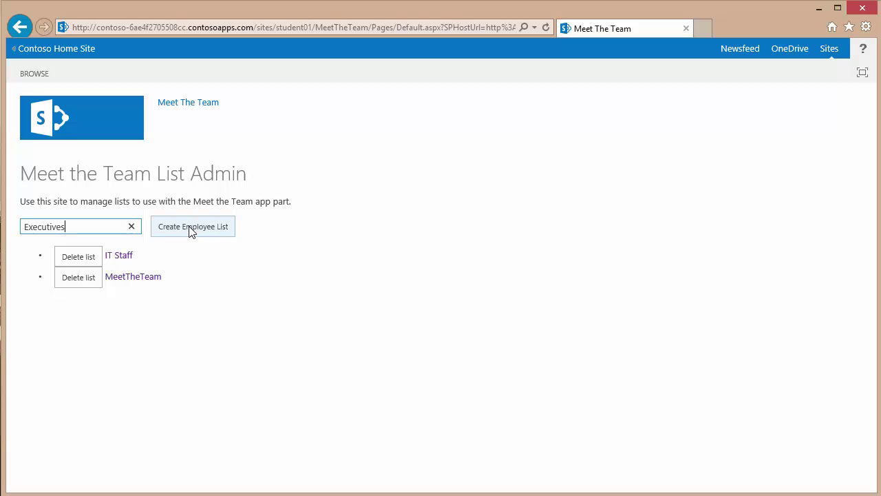
{"action": "left_click", "coordinate": [192, 232]}
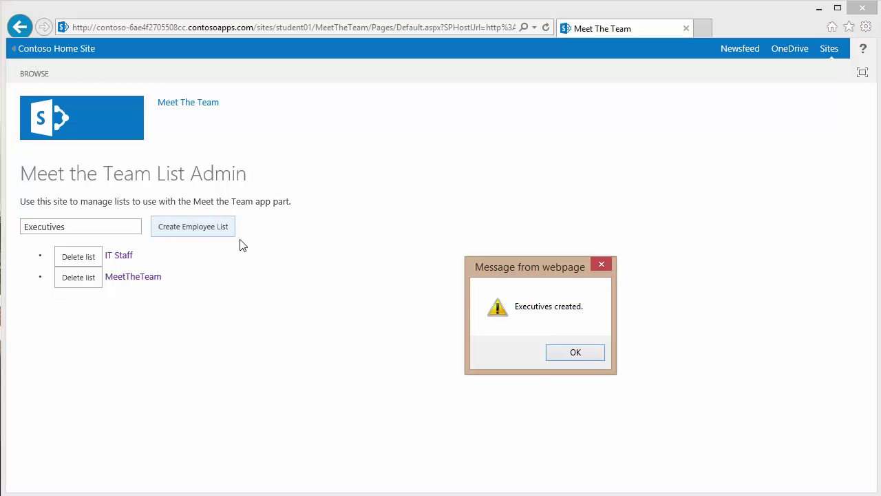
{"action": "left_click", "coordinate": [569, 354]}
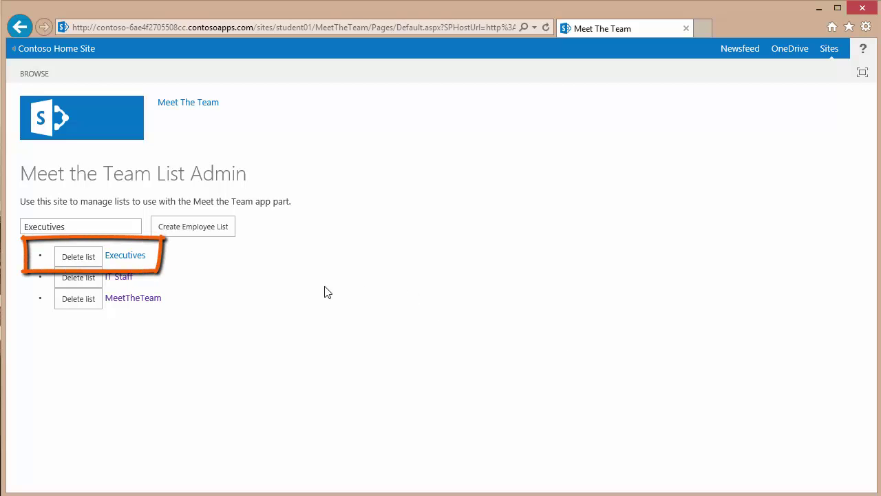
Add the signed-in employee as a new item in the Executives list with display order 1
{"action": "left_click", "coordinate": [122, 258]}
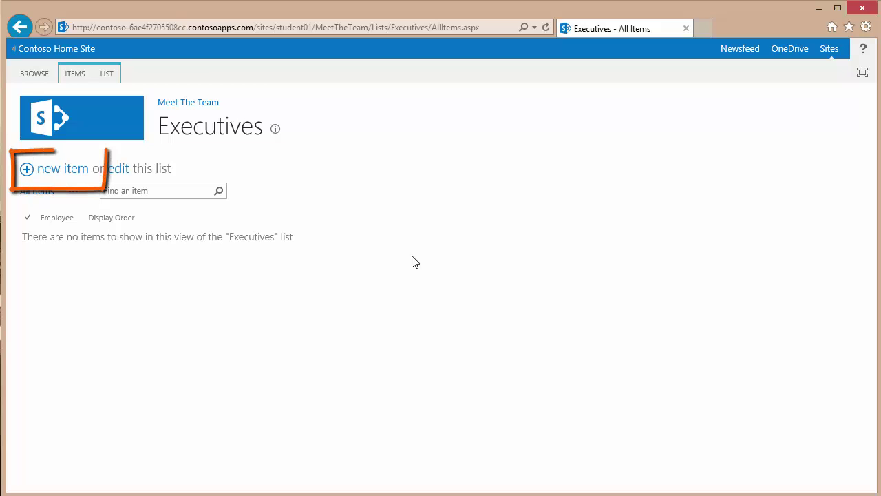
{"action": "left_click", "coordinate": [63, 173]}
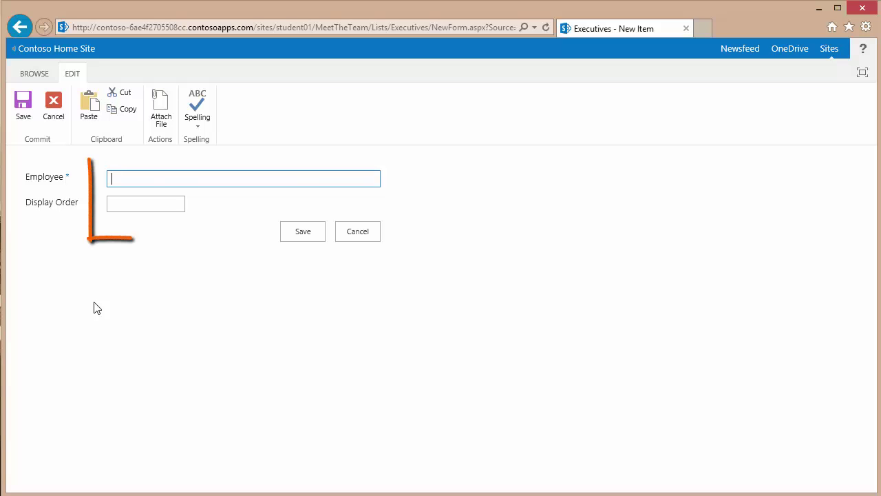
{"action": "type", "text": "Bruce"}
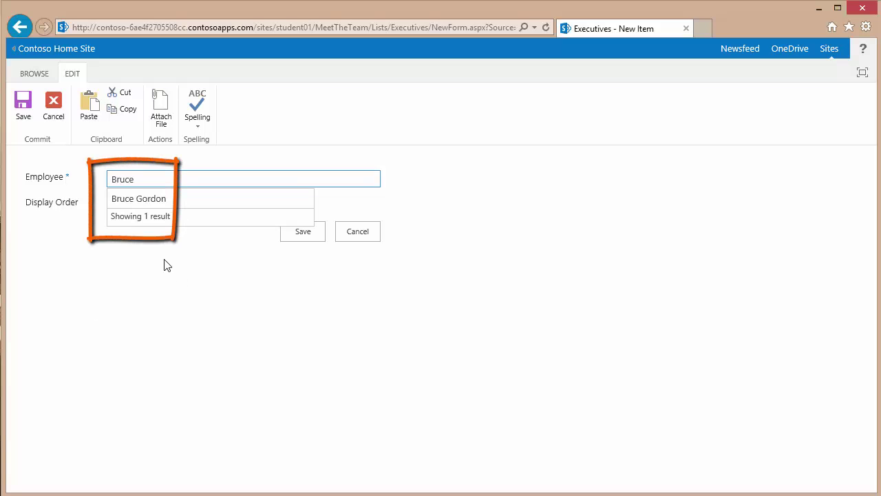
{"action": "left_click", "coordinate": [140, 198]}
{"action": "left_click", "coordinate": [138, 206]}
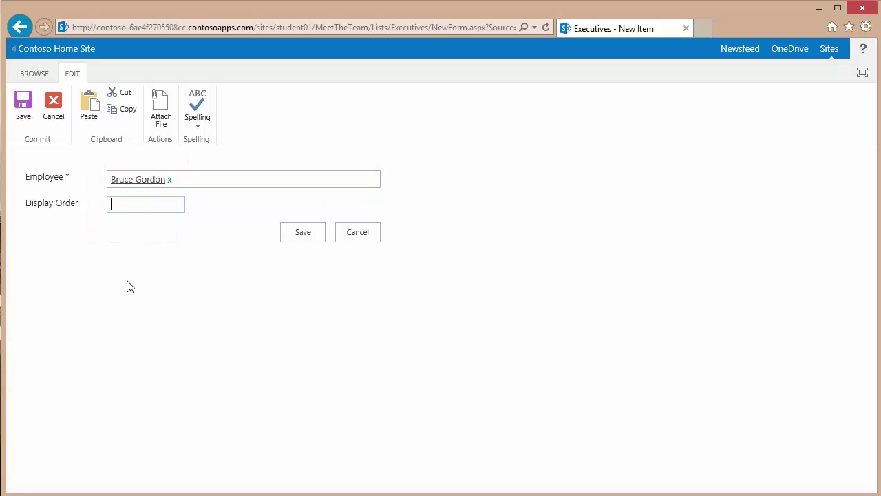
{"action": "type", "text": "1"}
{"action": "left_click", "coordinate": [301, 234]}
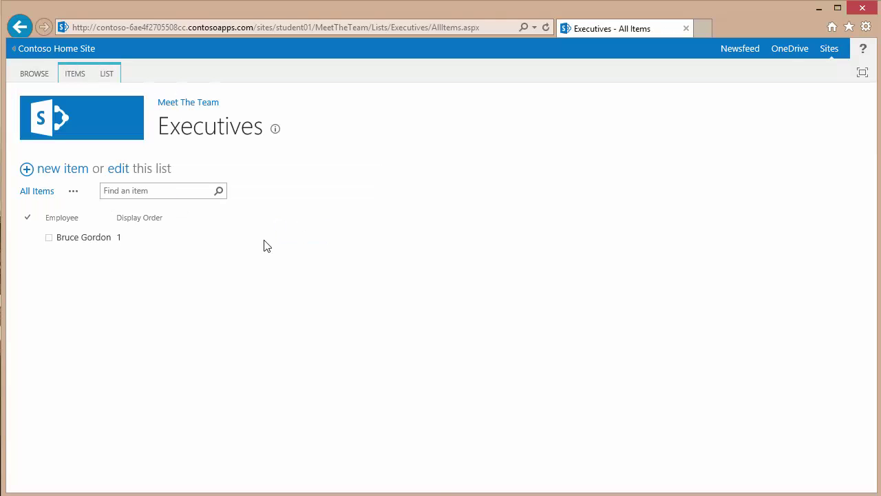
Add a second employee to the Executives list with display order 2 and save the item
{"action": "left_click", "coordinate": [74, 174]}
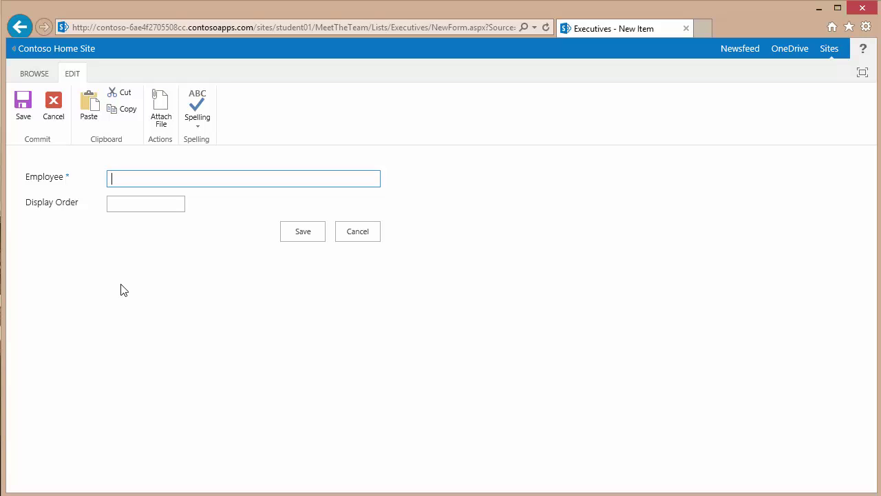
{"action": "type", "text": "H"}
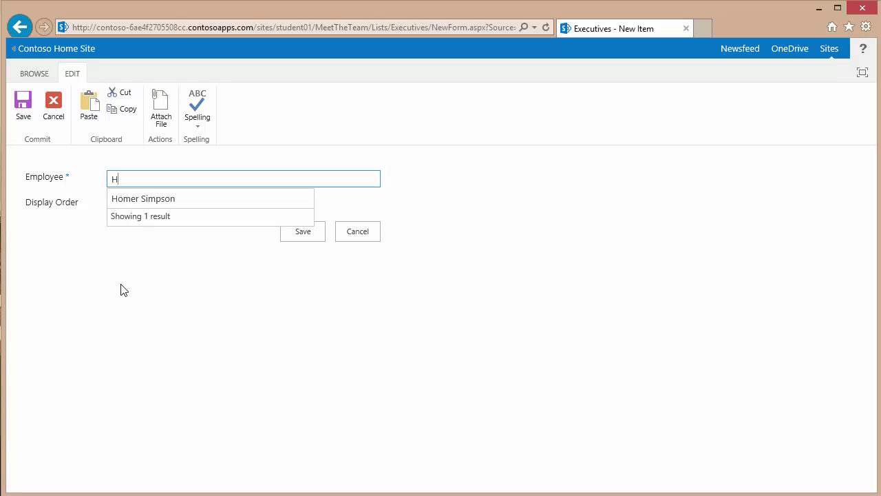
{"action": "left_click", "coordinate": [155, 197]}
{"action": "left_click", "coordinate": [159, 208]}
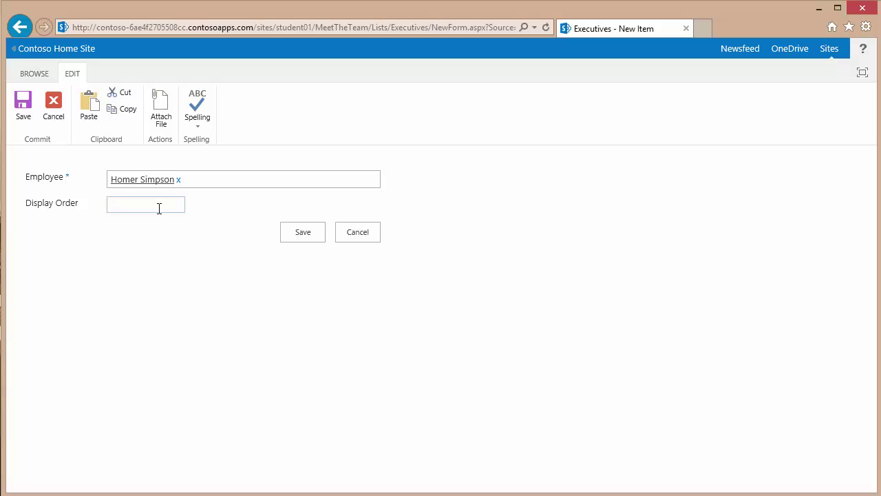
{"action": "type", "text": "2"}
{"action": "left_click", "coordinate": [297, 233]}
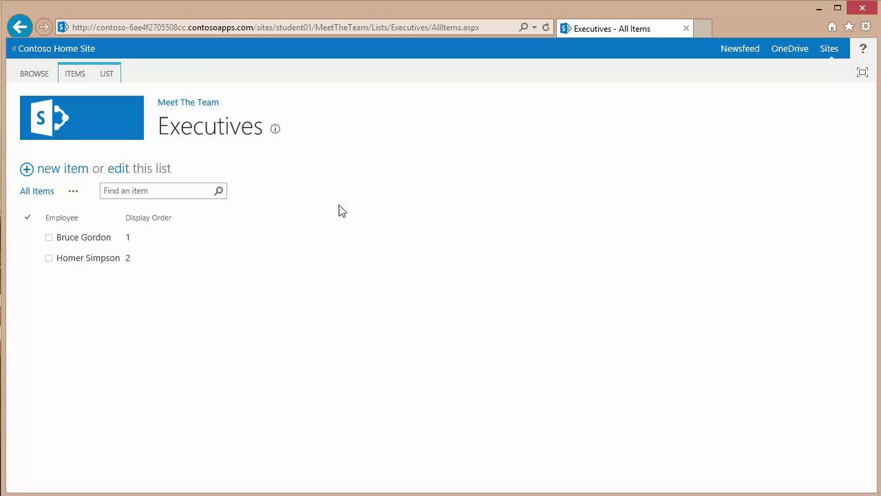
Go back to the Contoso Home Site and create a new page named MeetTheTeamDemo
{"action": "left_click", "coordinate": [61, 119]}
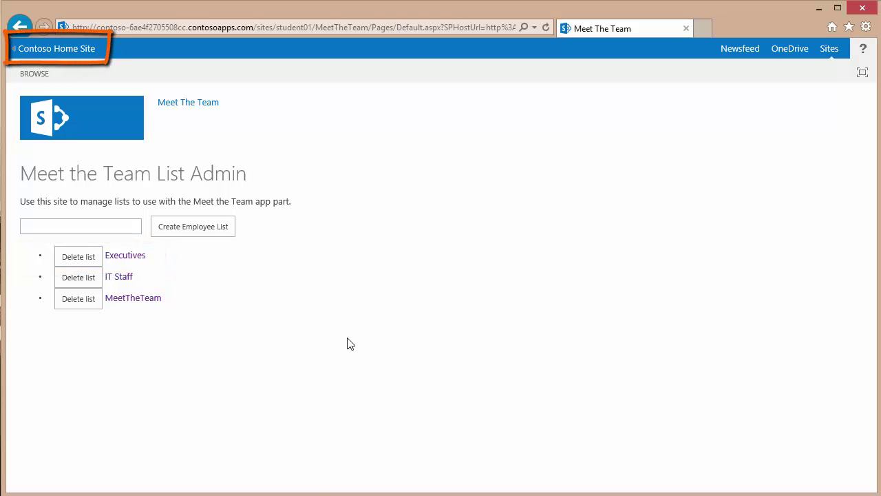
{"action": "left_click", "coordinate": [43, 51]}
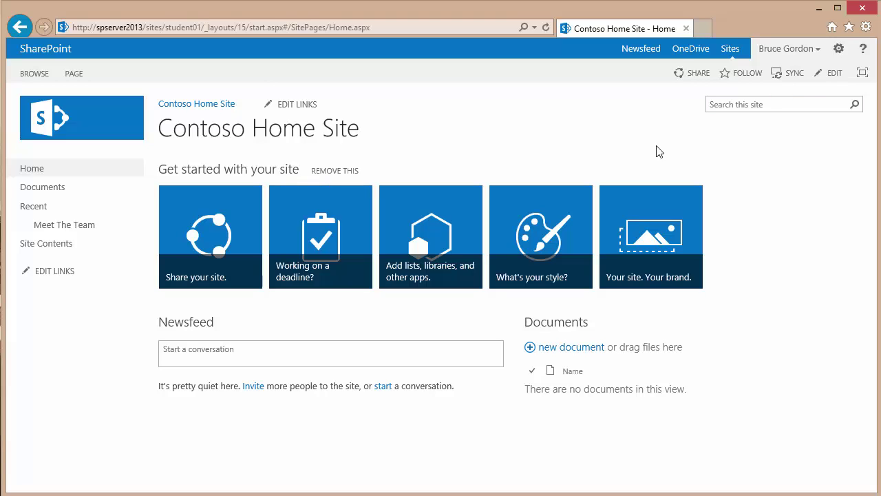
{"action": "left_click", "coordinate": [839, 49]}
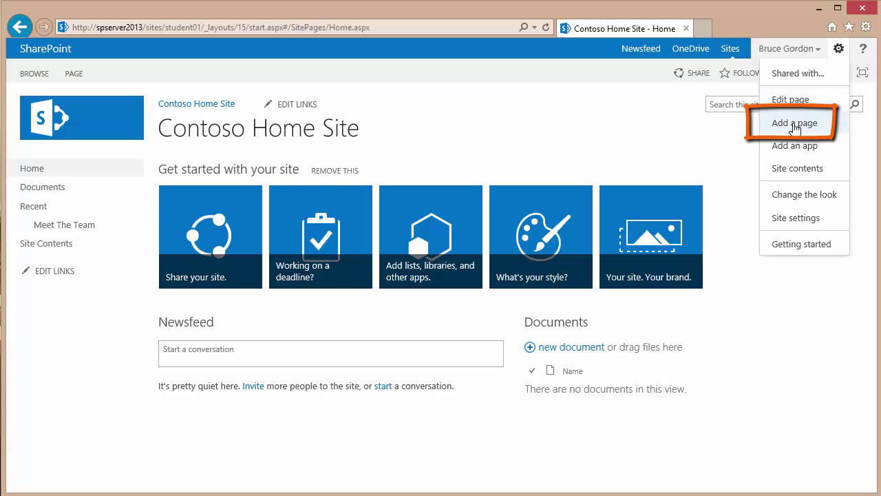
{"action": "left_click", "coordinate": [796, 124]}
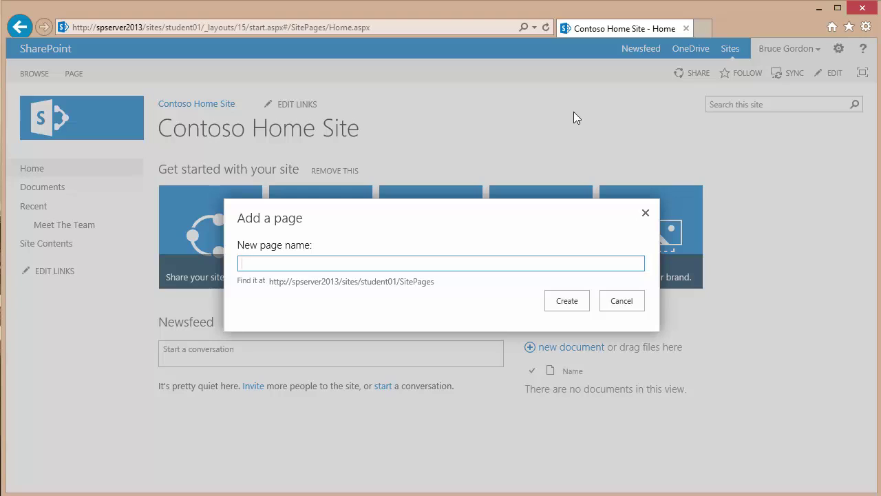
{"action": "type", "text": "MeetTheTea"}
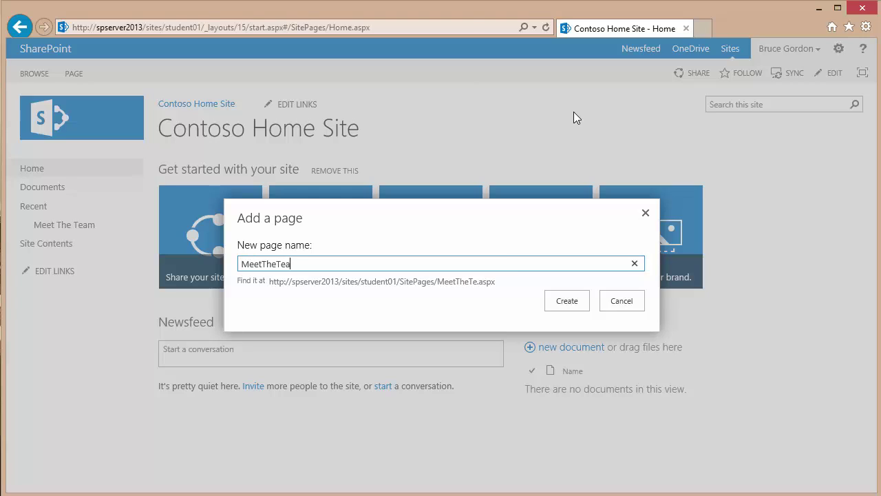
{"action": "type", "text": "mDemo"}
{"action": "left_click", "coordinate": [566, 303]}
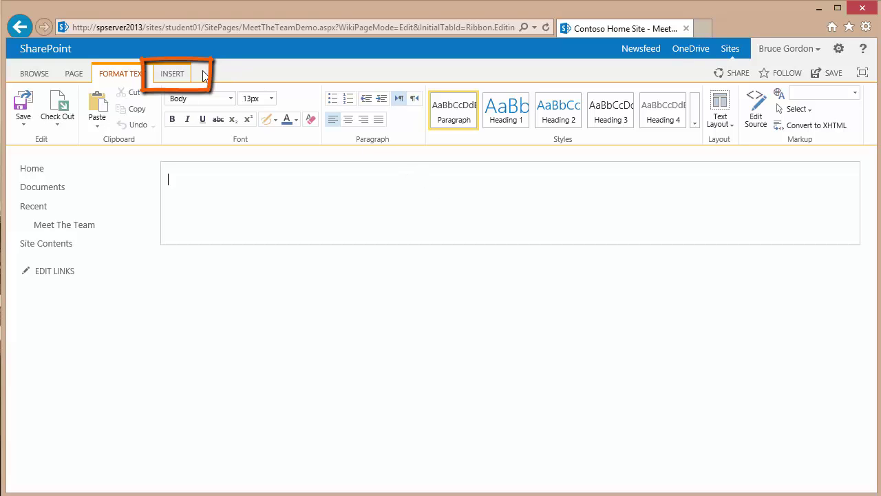
Insert the Meet The Team App Part into the new page's rich content area
{"action": "left_click", "coordinate": [173, 74]}
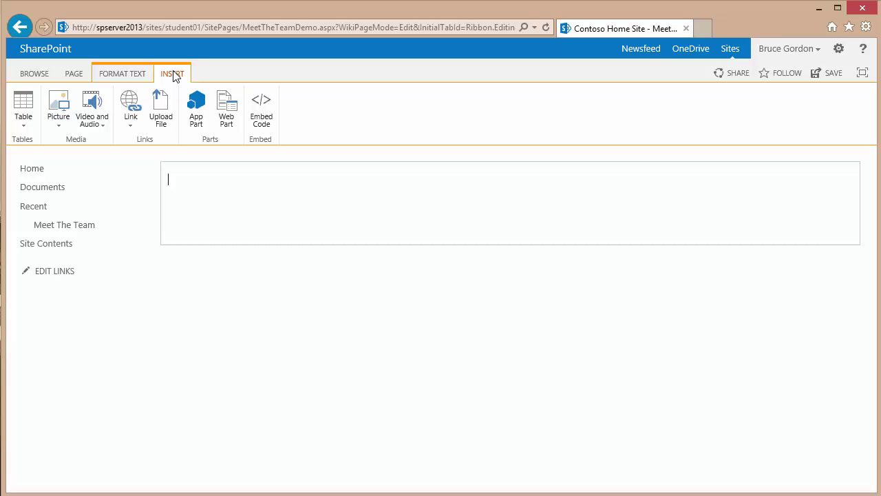
{"action": "left_click", "coordinate": [197, 122]}
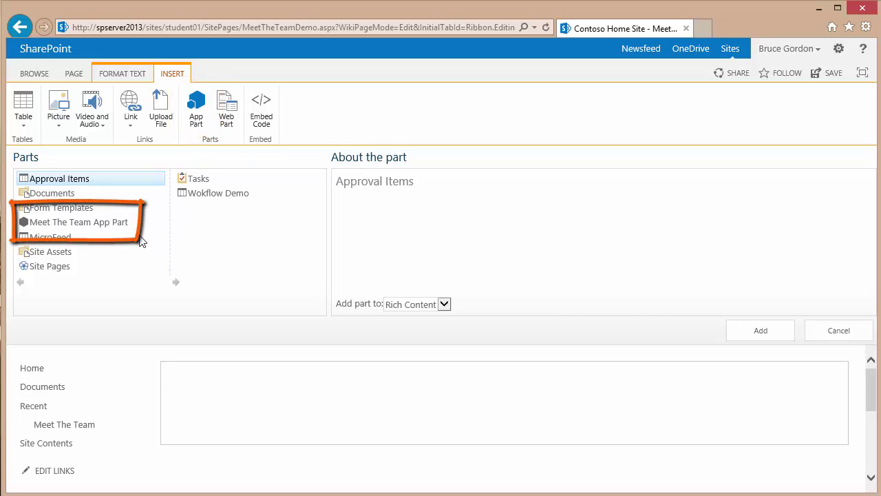
{"action": "left_click", "coordinate": [112, 223]}
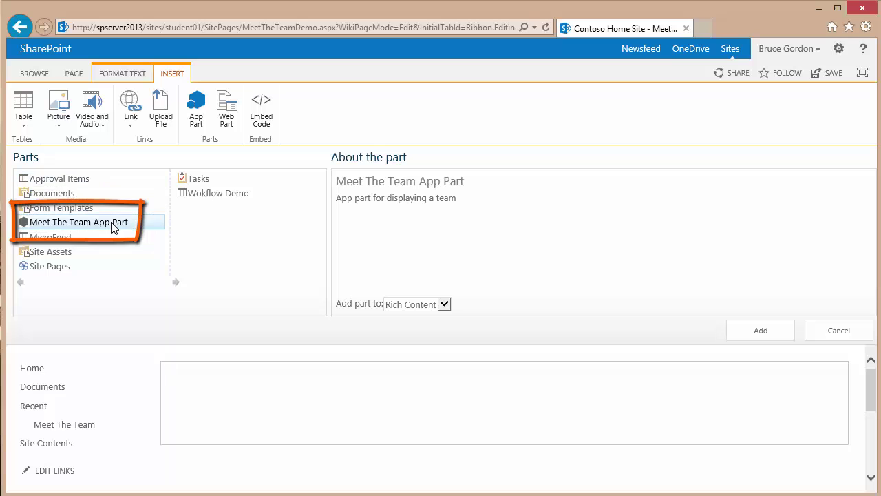
{"action": "left_click", "coordinate": [761, 330]}
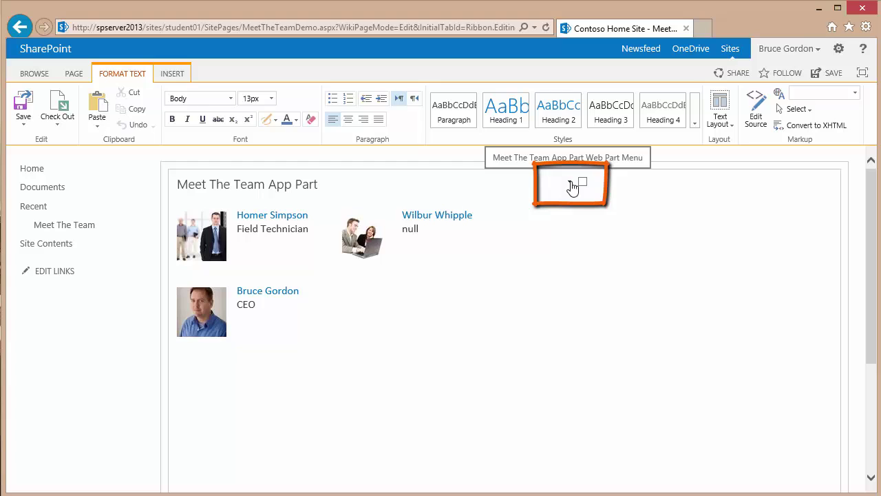
Open the web part properties of the Meet The Team App Part and expand the Employee Properties section
{"action": "left_click", "coordinate": [571, 186]}
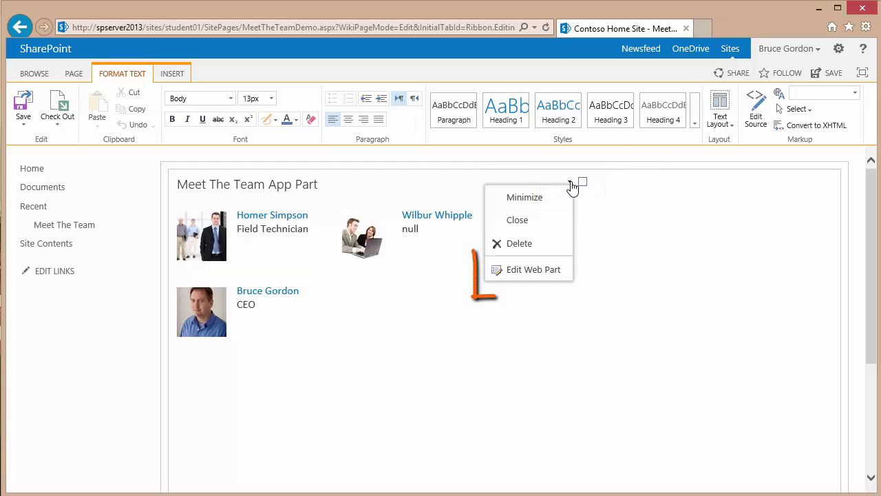
{"action": "left_click", "coordinate": [535, 271]}
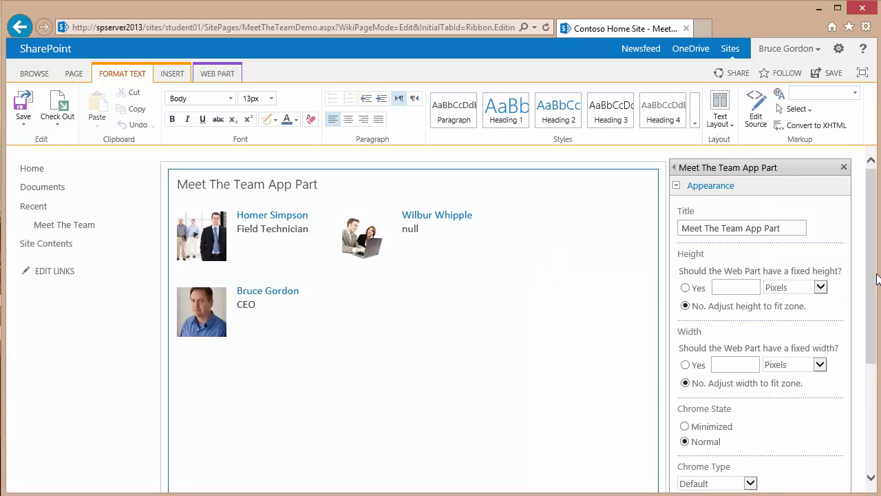
{"action": "left_click_drag", "start_coordinate": [876, 280], "coordinate": [873, 376]}
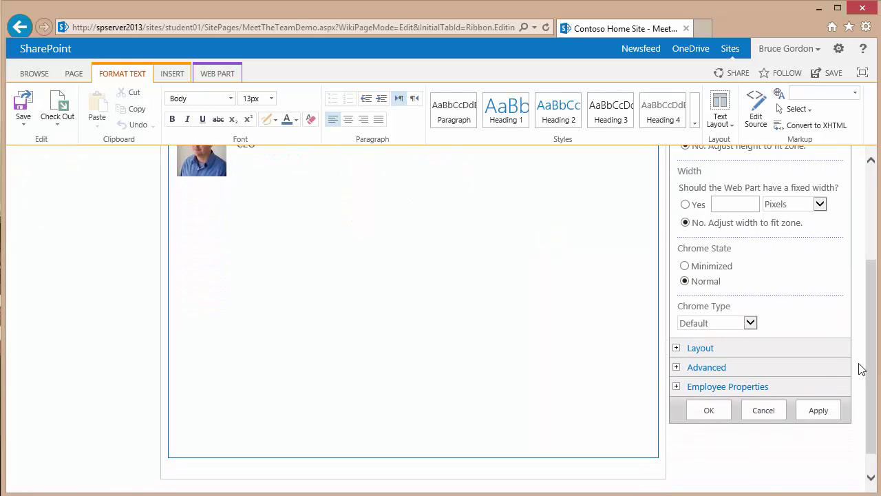
{"action": "left_click", "coordinate": [677, 387]}
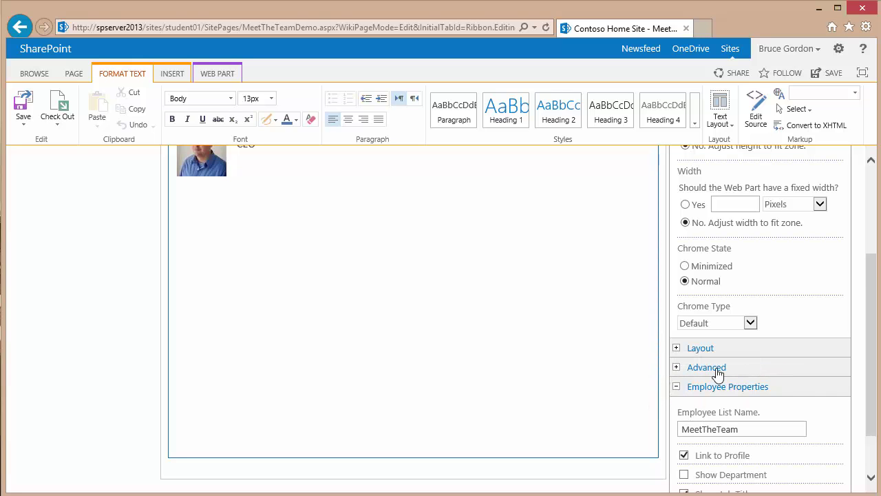
{"action": "left_click_drag", "start_coordinate": [876, 298], "coordinate": [870, 358]}
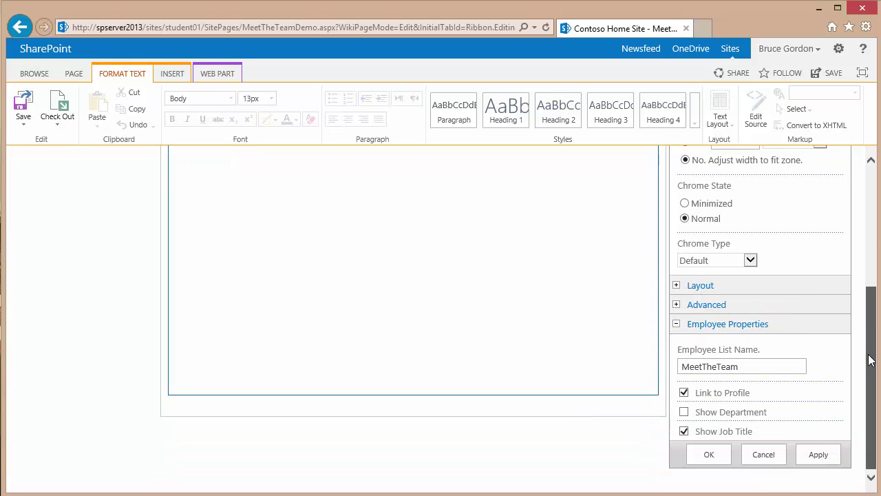
Set the app part's Employee List Name to Executives, apply the web part properties and save the page
{"action": "left_click", "coordinate": [761, 367]}
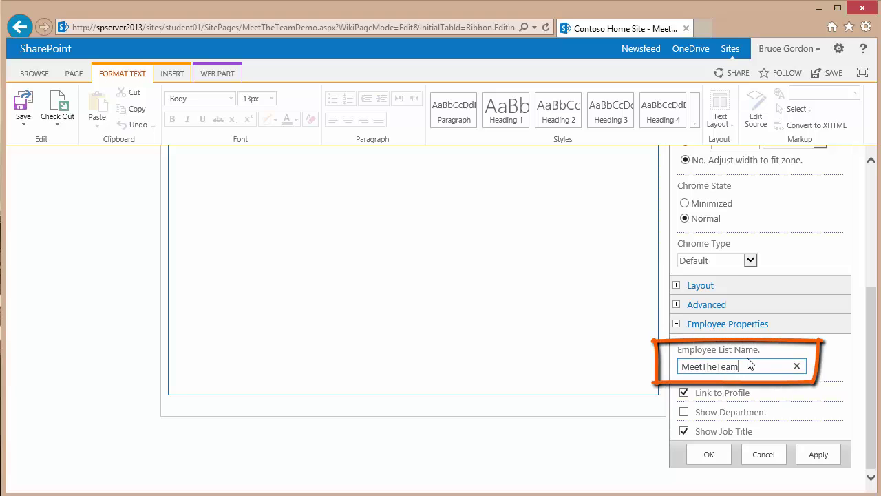
{"action": "left_click_drag", "start_coordinate": [740, 365], "coordinate": [654, 368]}
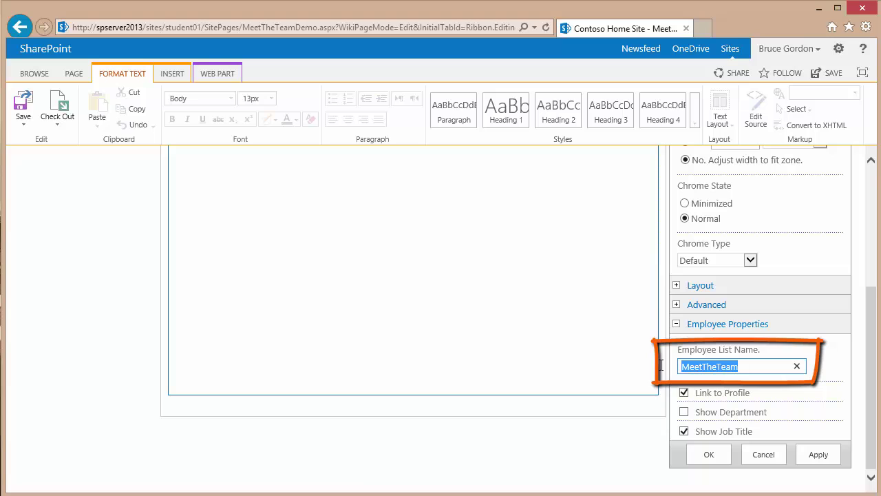
{"action": "type", "text": "Executives"}
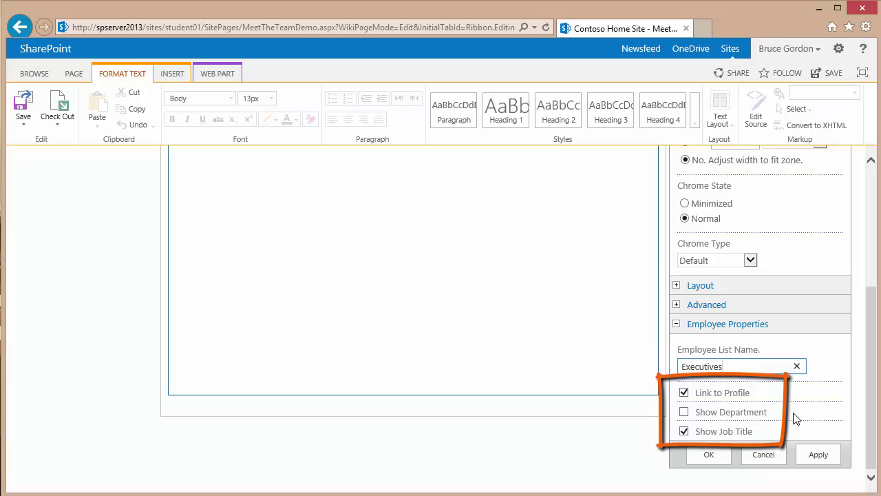
{"action": "left_click", "coordinate": [819, 456]}
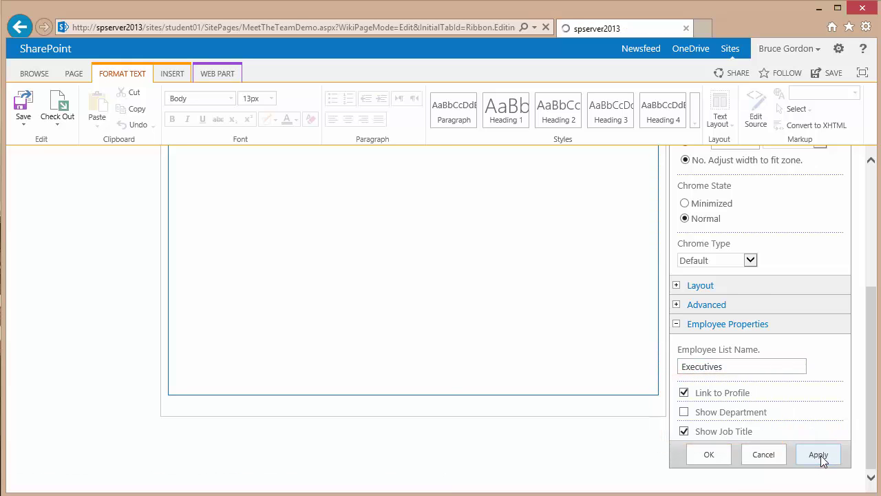
{"action": "left_click", "coordinate": [710, 459]}
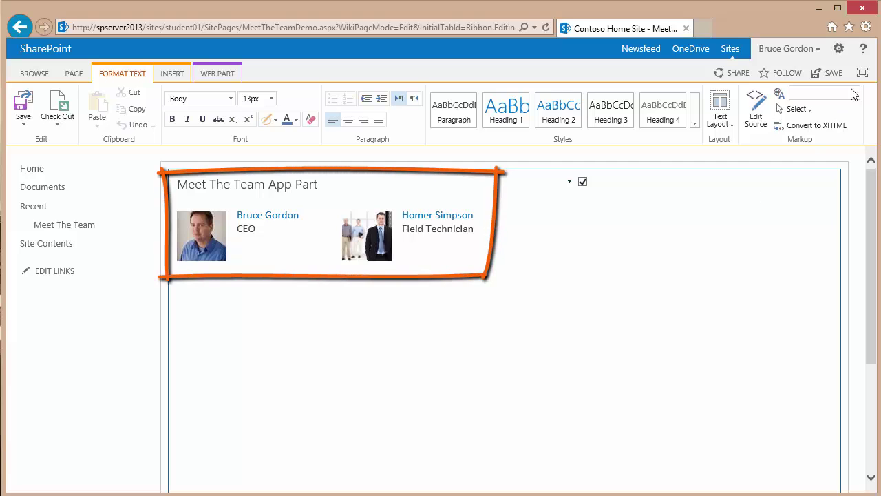
{"action": "left_click", "coordinate": [833, 73]}
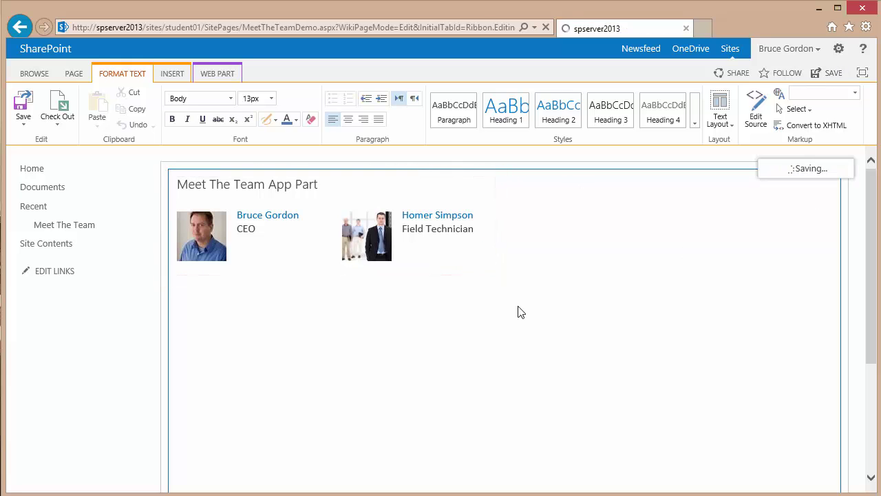